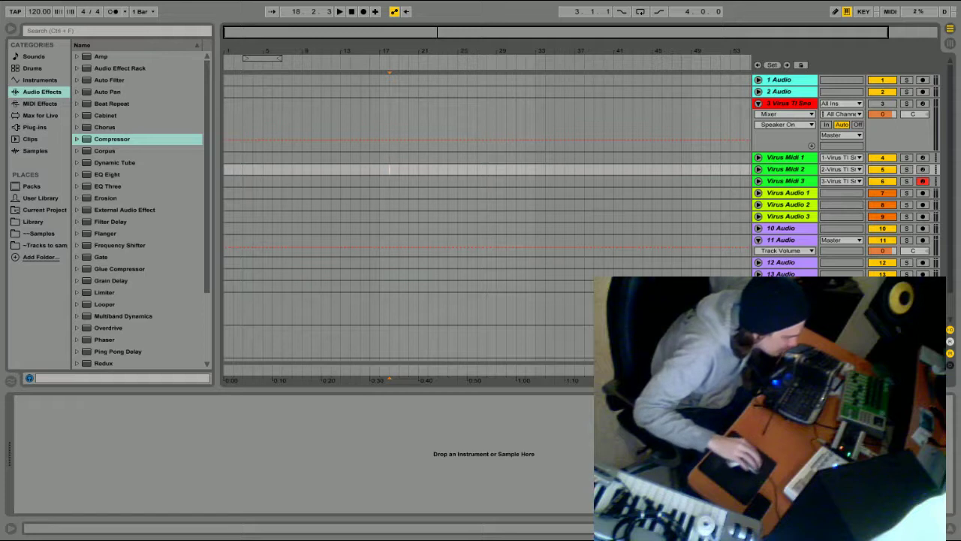
Step: Bring up the Windows Start menu on top of the Ableton Live 9 Virus TI set
key(super)
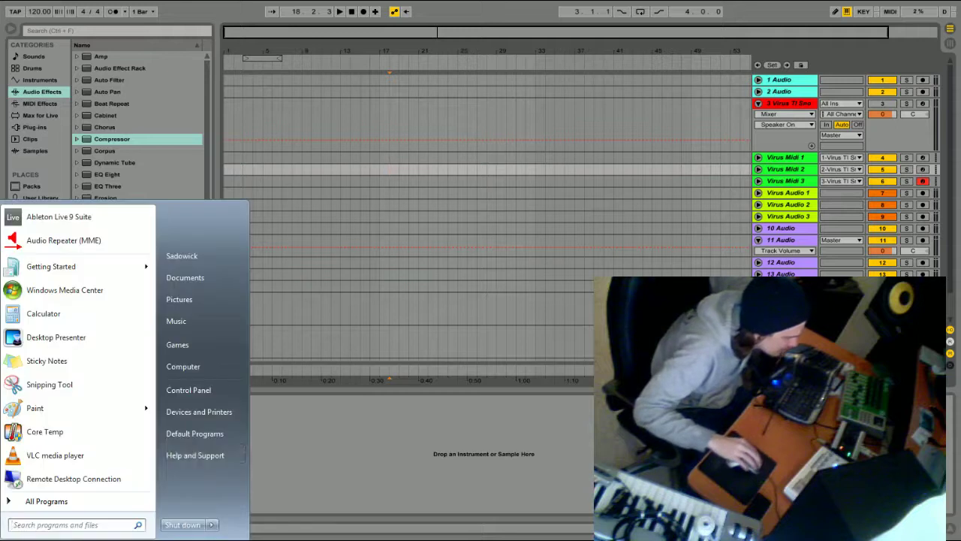
Step: Open Device Manager from Computer Properties and expand IEEE 1394 Bus host controllers to show the Texas Instruments controller
right_click(181, 367)
click(259, 472)
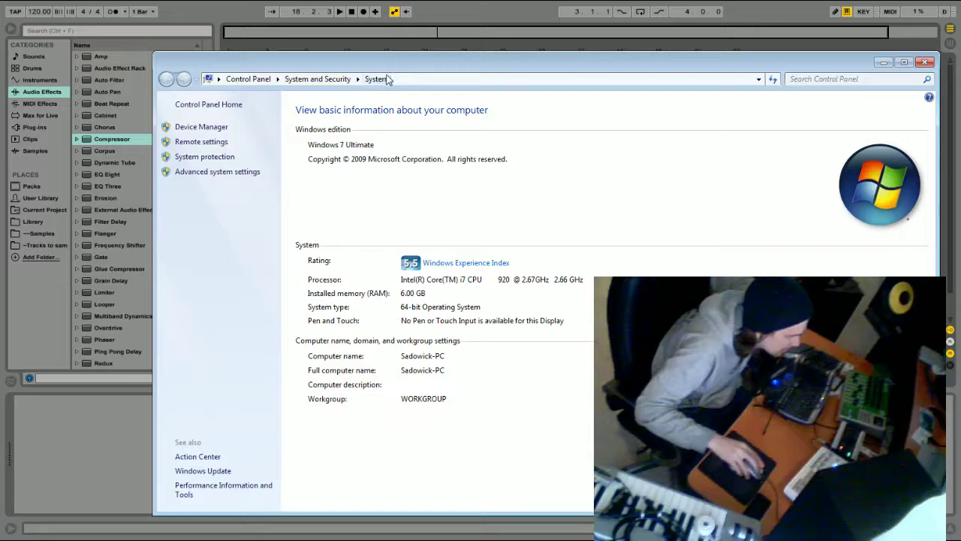
drag(490, 69, 455, 74)
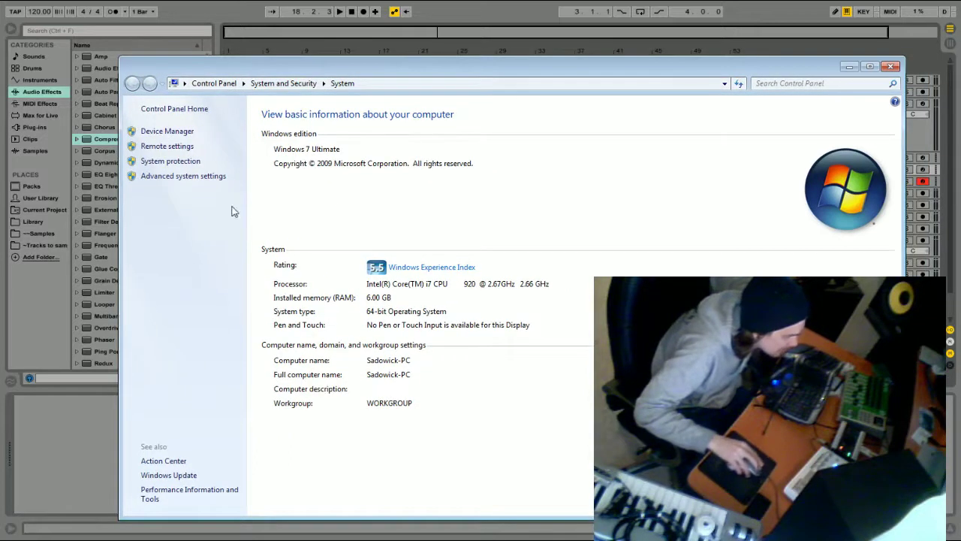
click(167, 133)
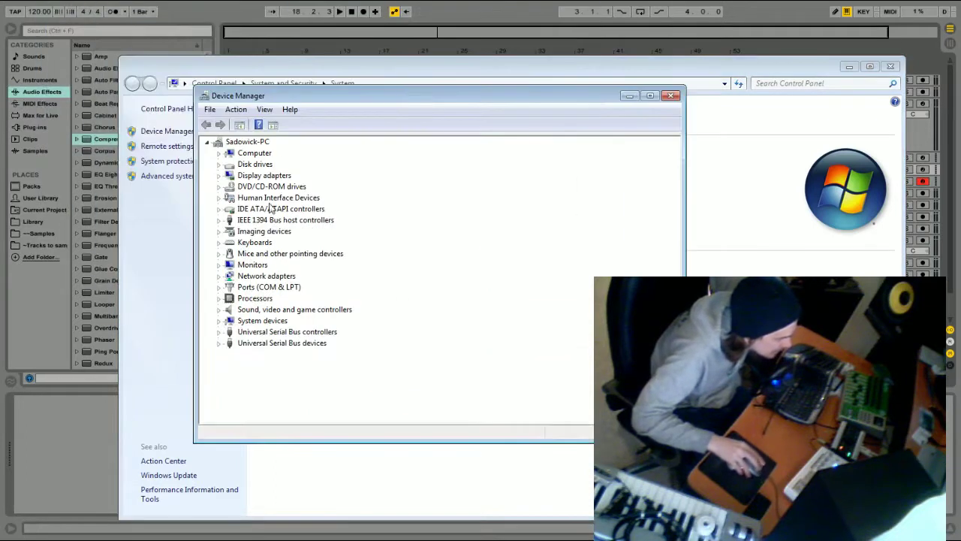
click(219, 221)
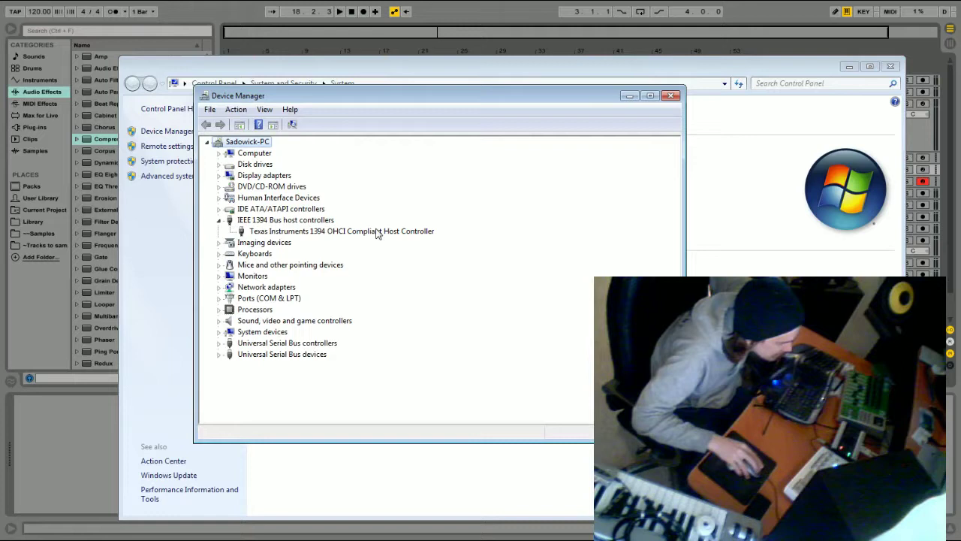
right_click(344, 235)
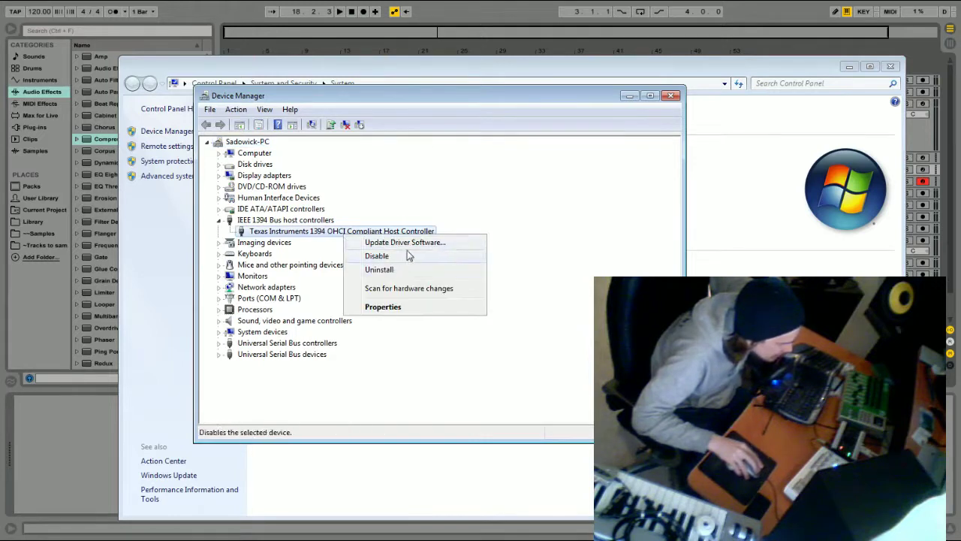
click(380, 244)
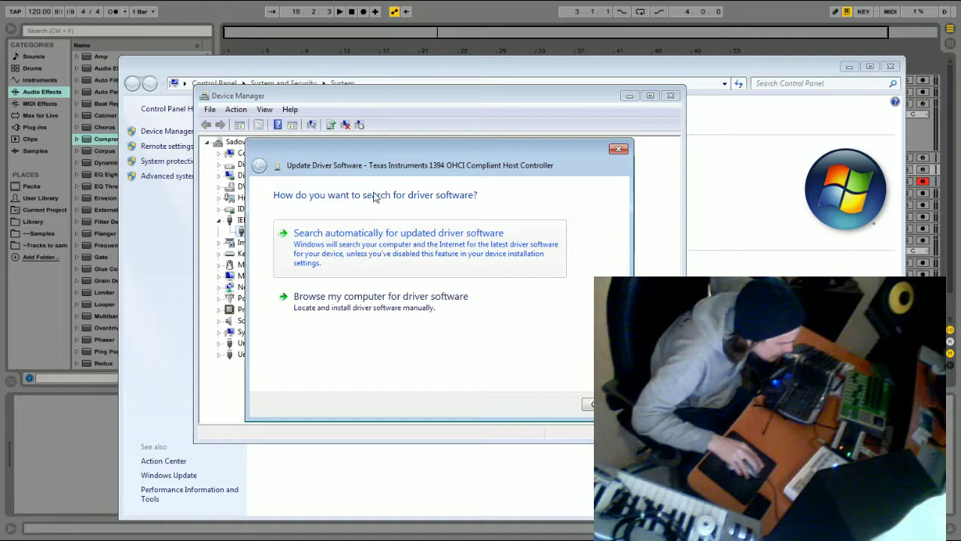
click(406, 306)
click(348, 340)
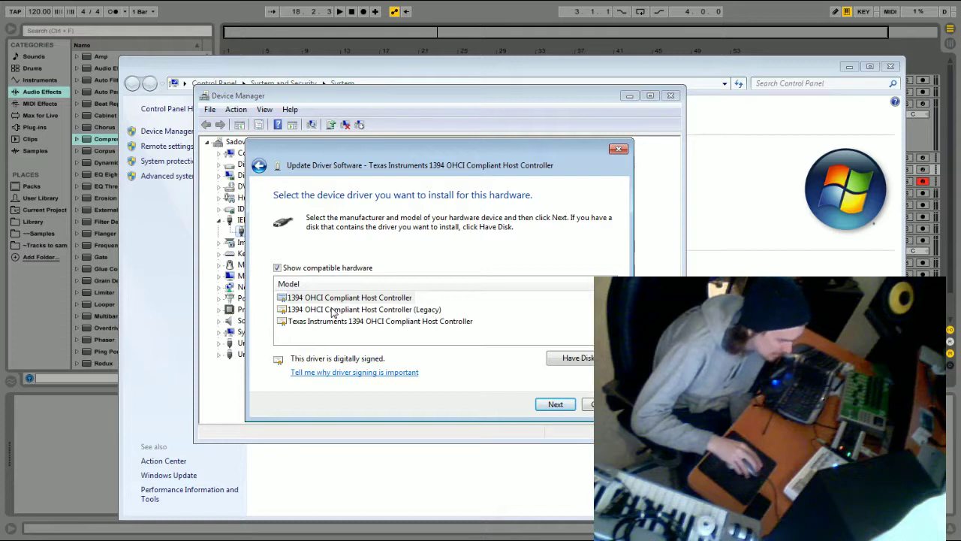
click(331, 309)
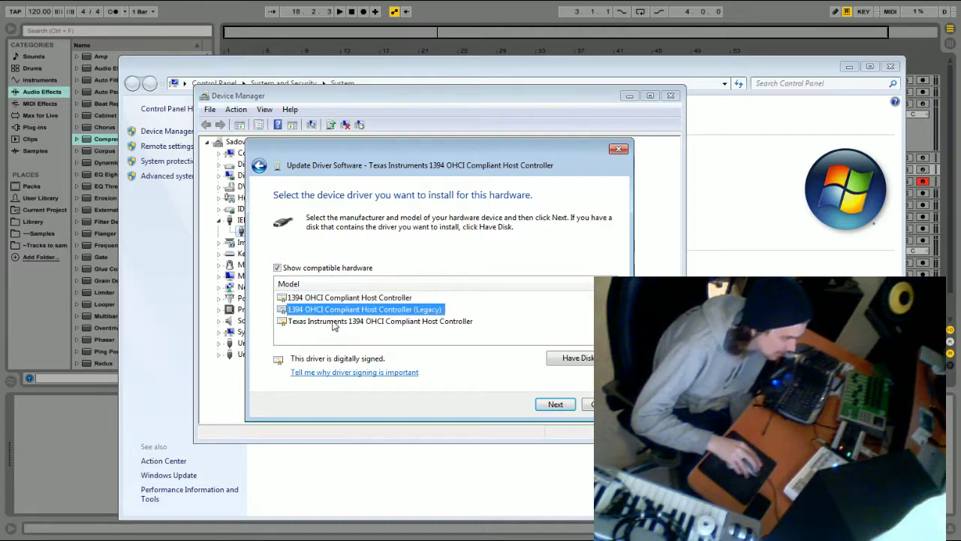
click(335, 322)
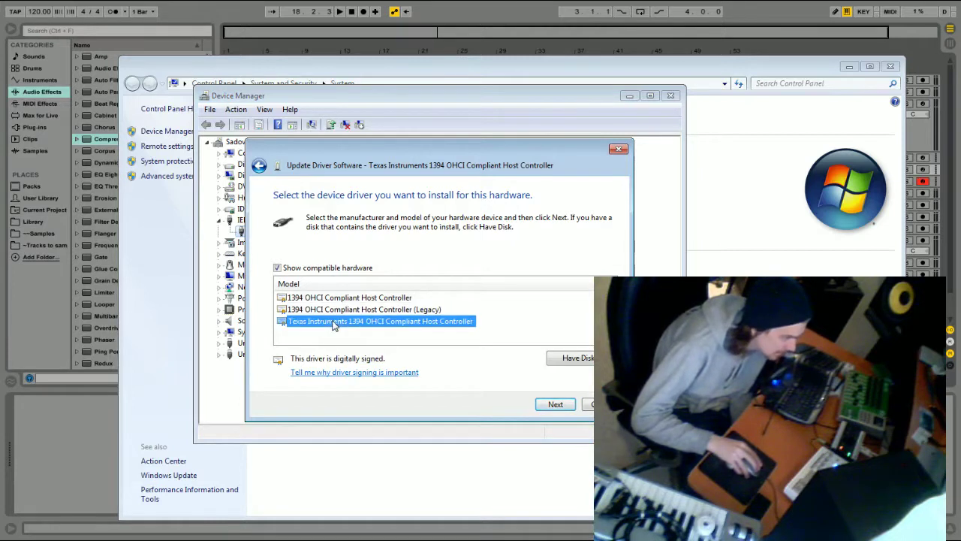
click(618, 151)
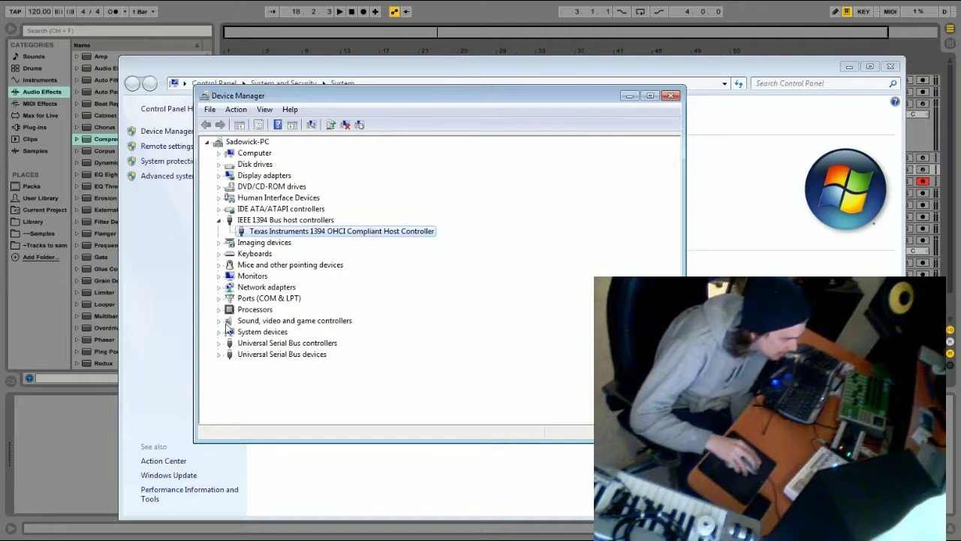
Step: Check the Processors category, then expand Sound, video and game controllers
click(219, 311)
scroll(291, 368, down, 1)
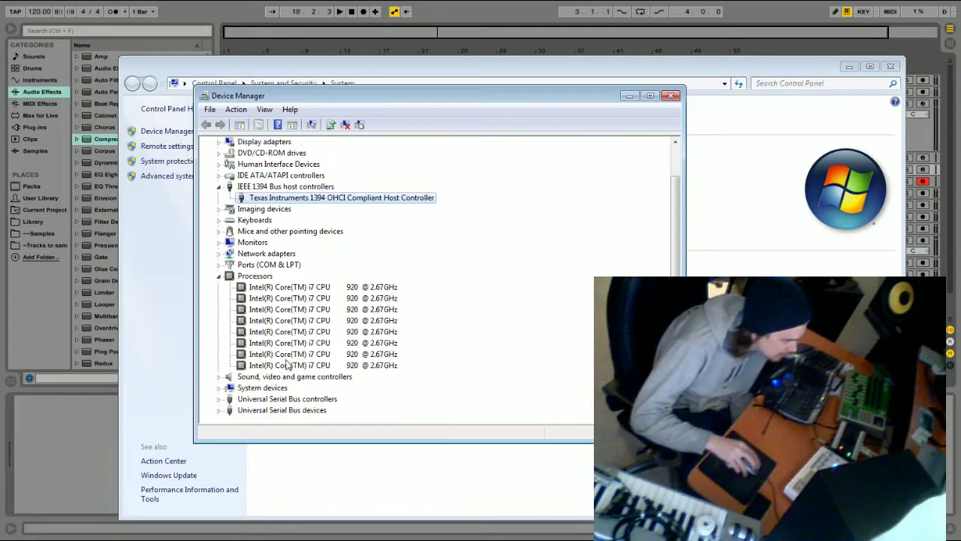
click(218, 276)
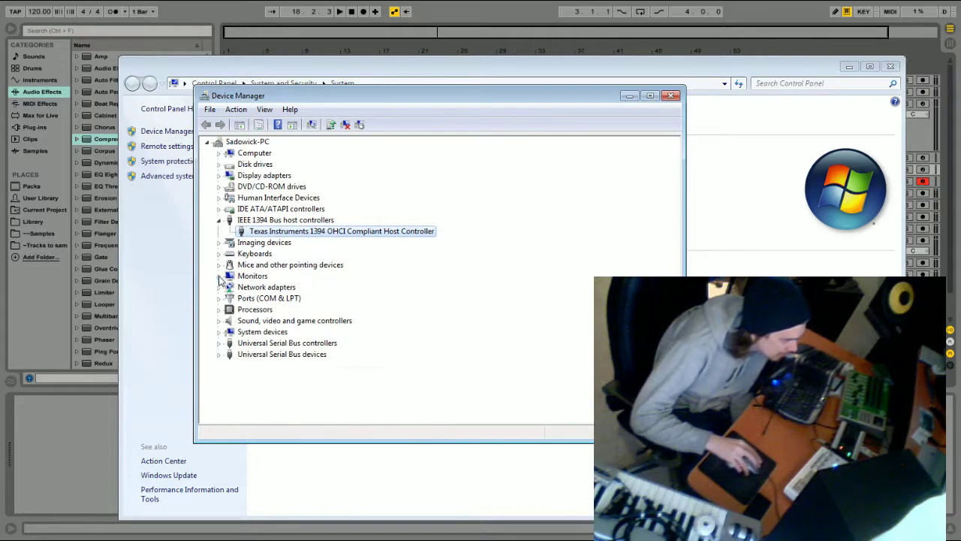
click(218, 321)
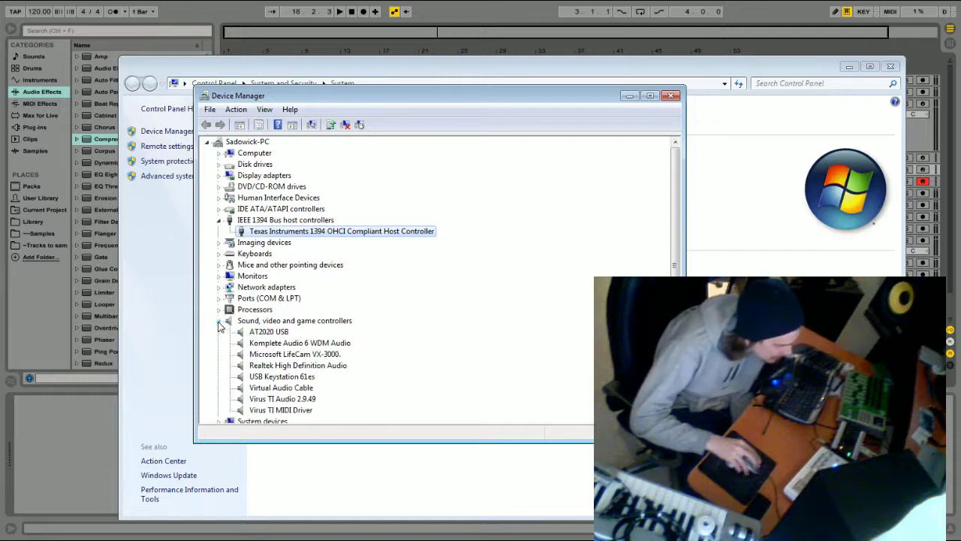
scroll(326, 323, down, 1)
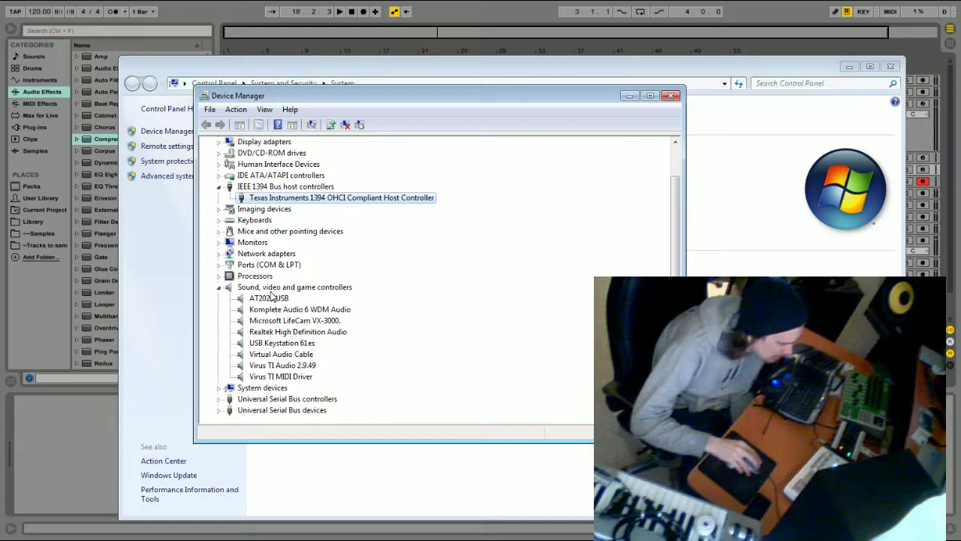
Step: Inspect the Realtek, AT2020 USB and Komplete Audio 6 entries, then expand Universal Serial Bus controllers
right_click(269, 331)
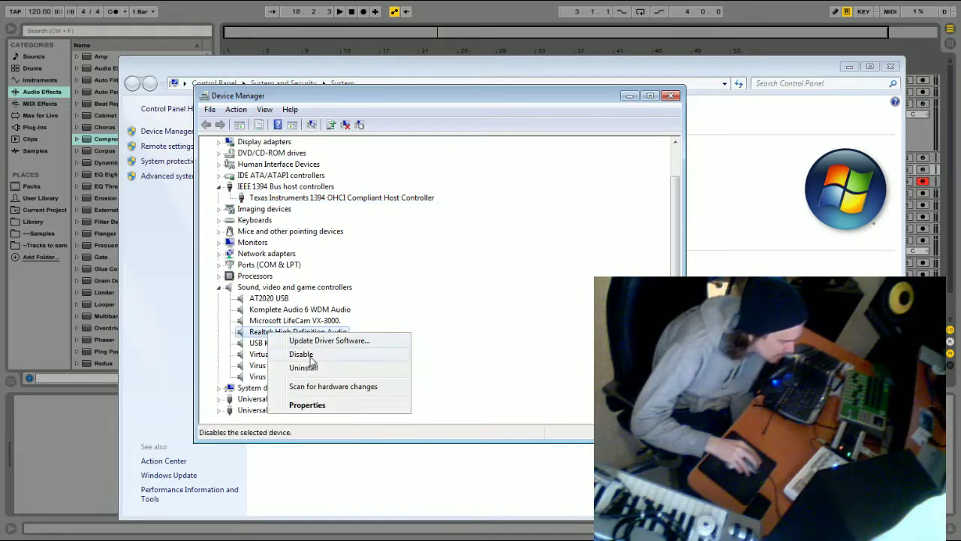
key(Escape)
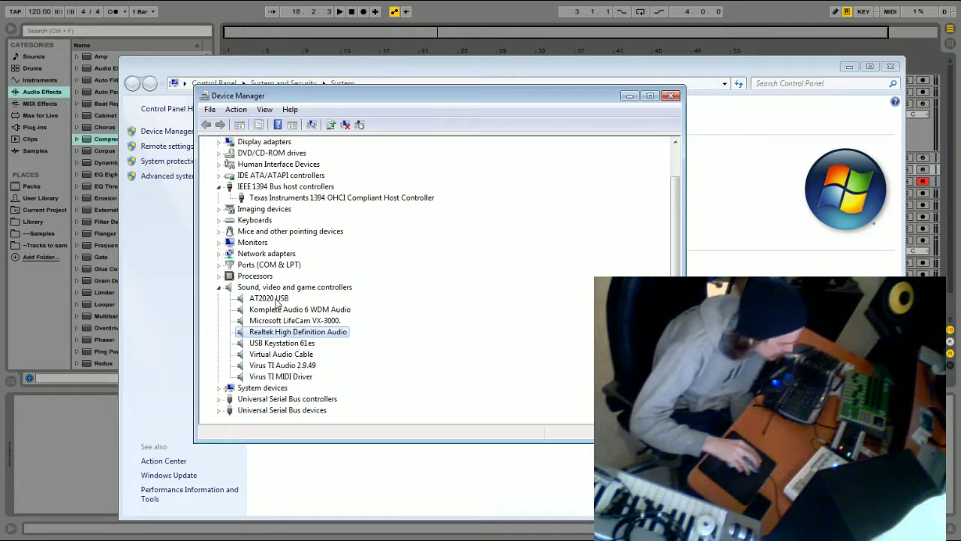
click(271, 299)
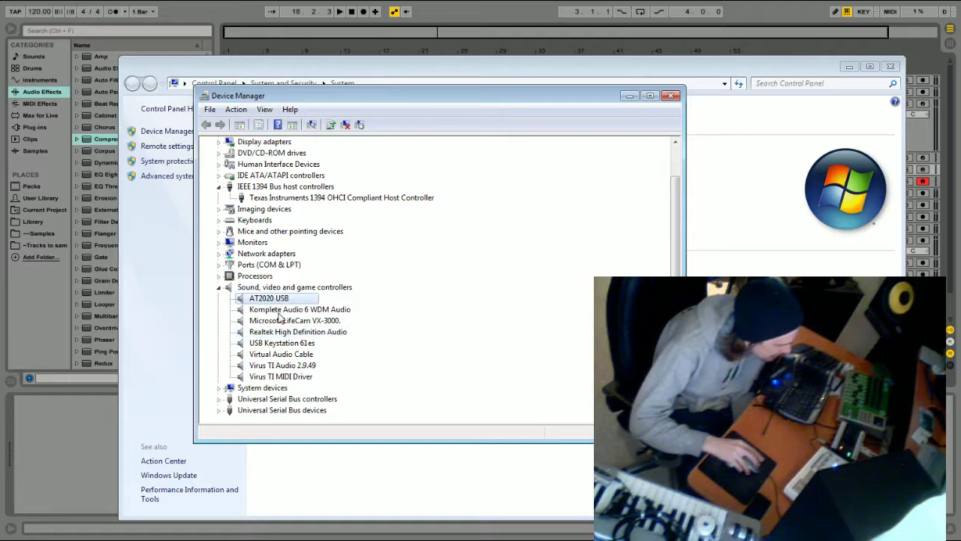
click(285, 310)
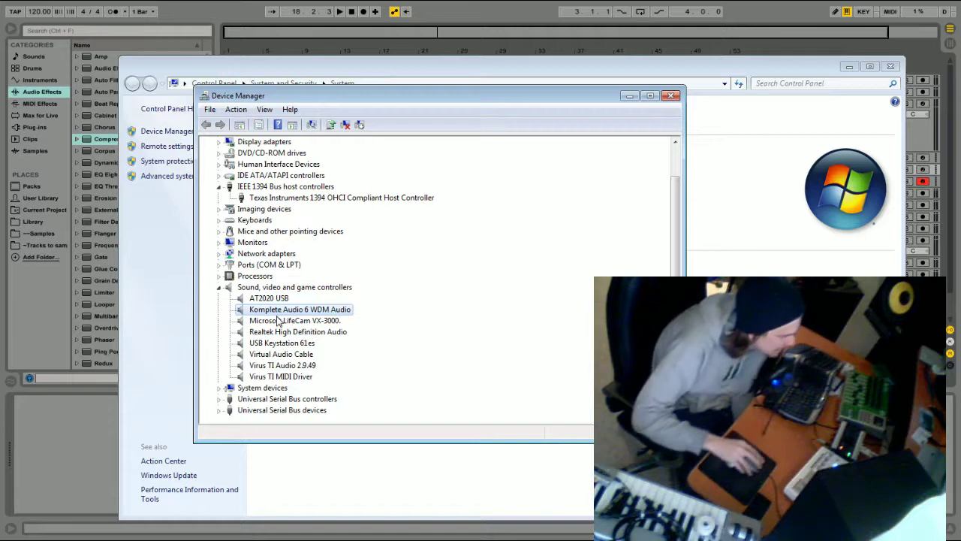
click(290, 333)
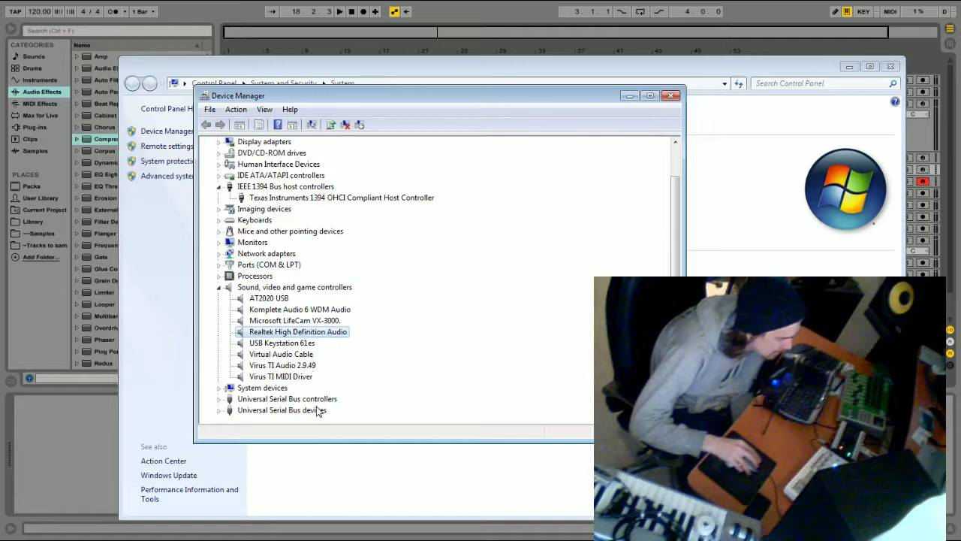
click(219, 398)
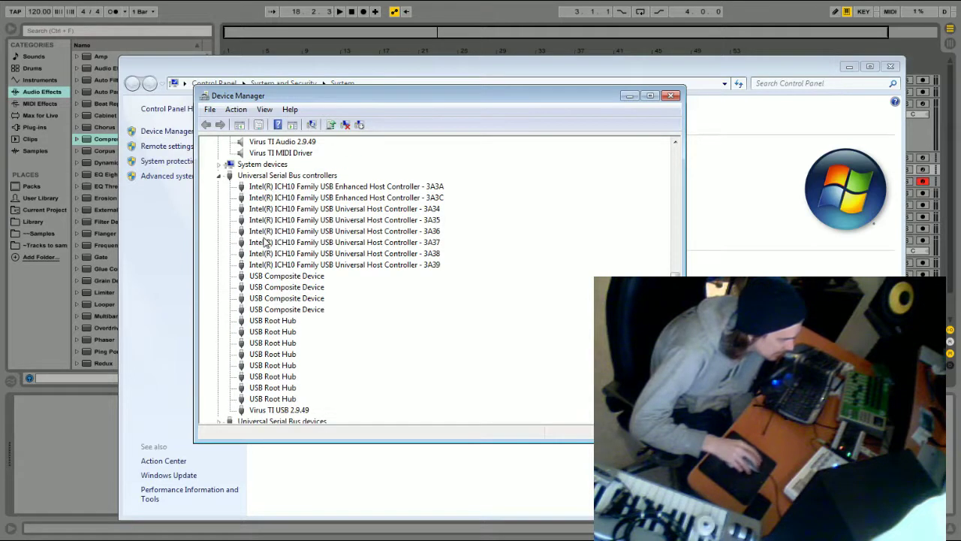
Step: In Performance Options, set processor scheduling to favour Background services and confirm with OK
click(219, 174)
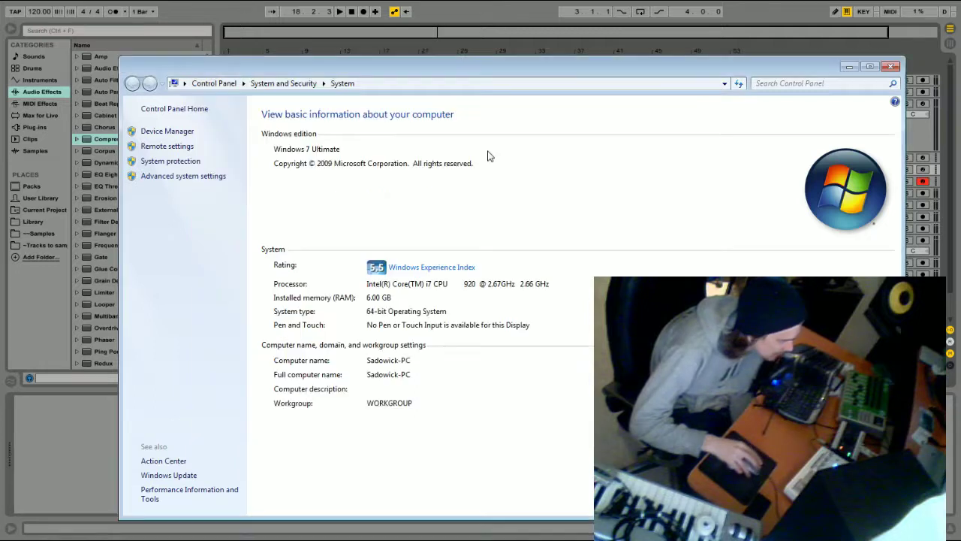
click(188, 177)
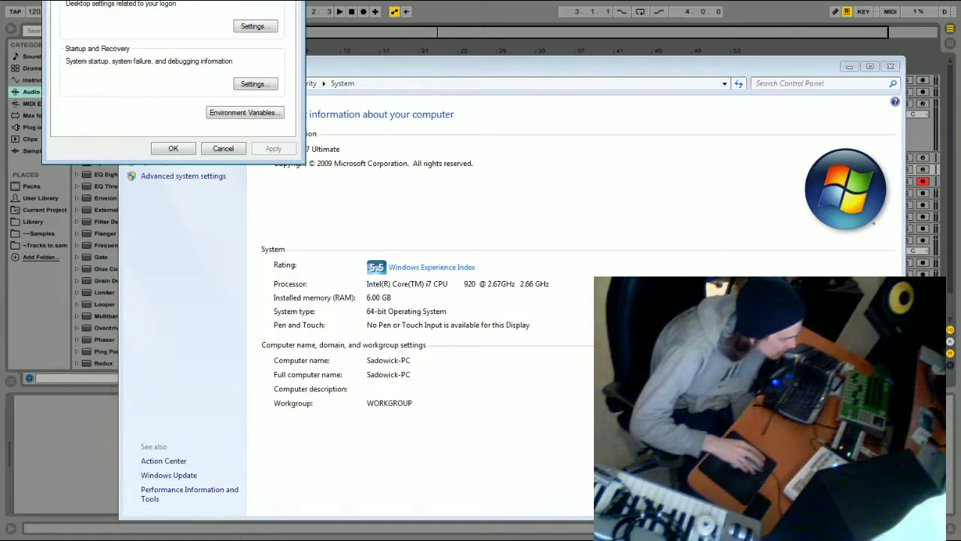
drag(195, 0, 325, 167)
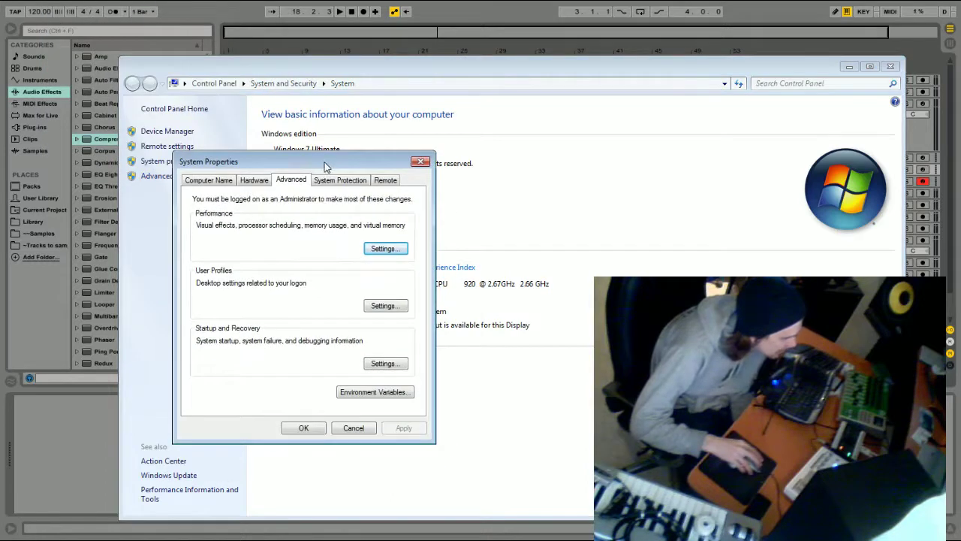
click(384, 249)
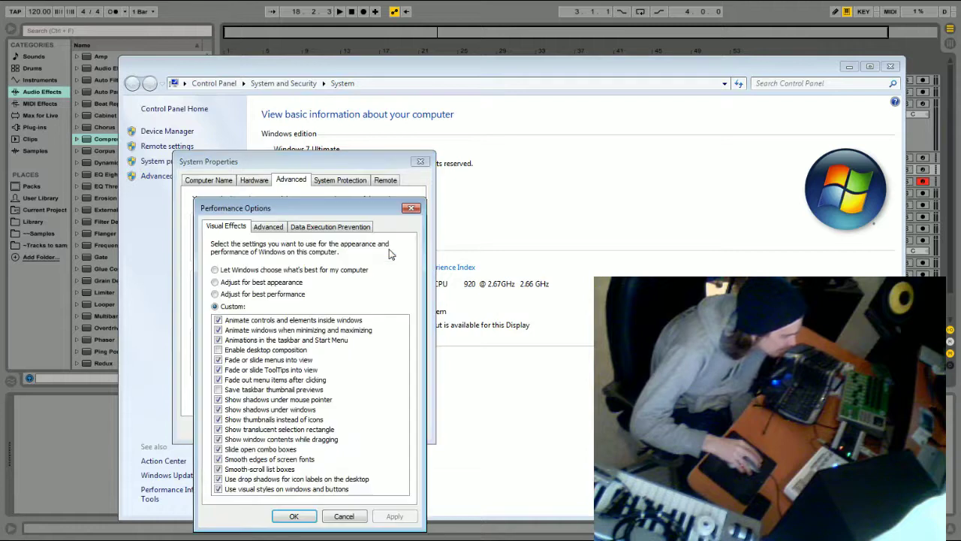
click(270, 227)
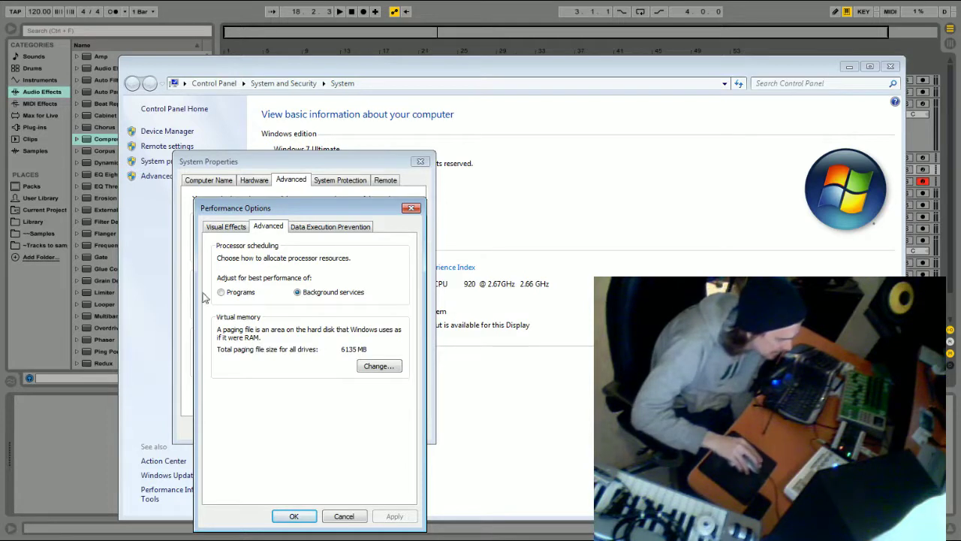
click(232, 229)
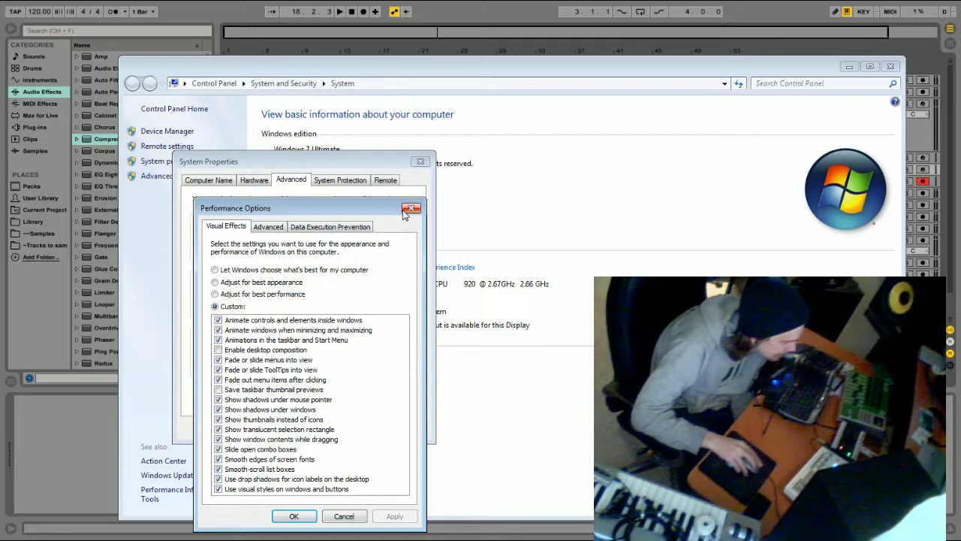
click(294, 517)
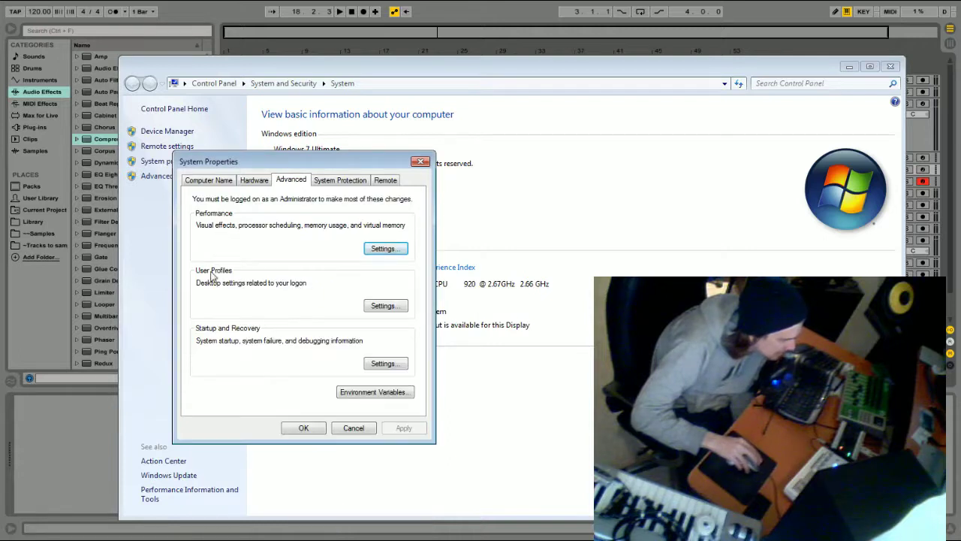
Step: Look over the System Protection and Hardware tabs, then close System Properties
click(339, 181)
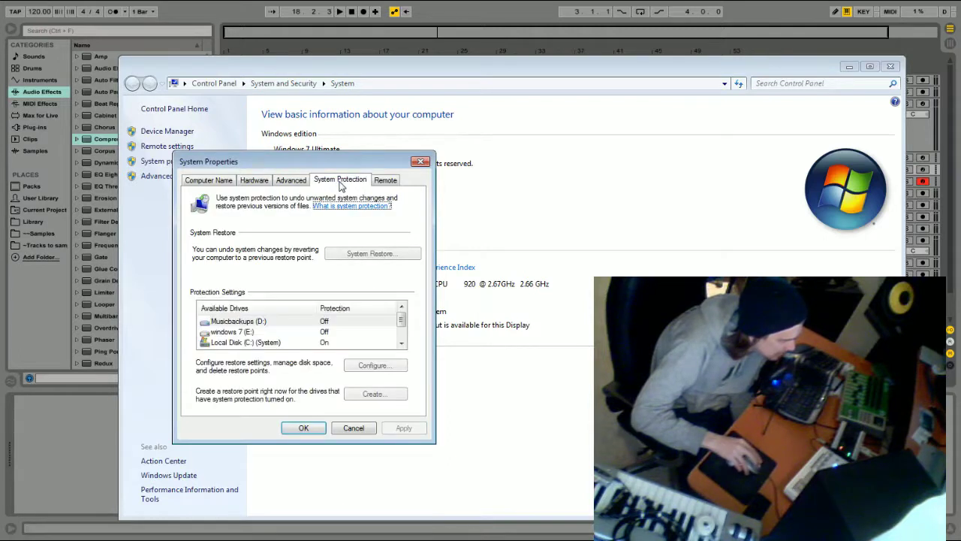
click(265, 182)
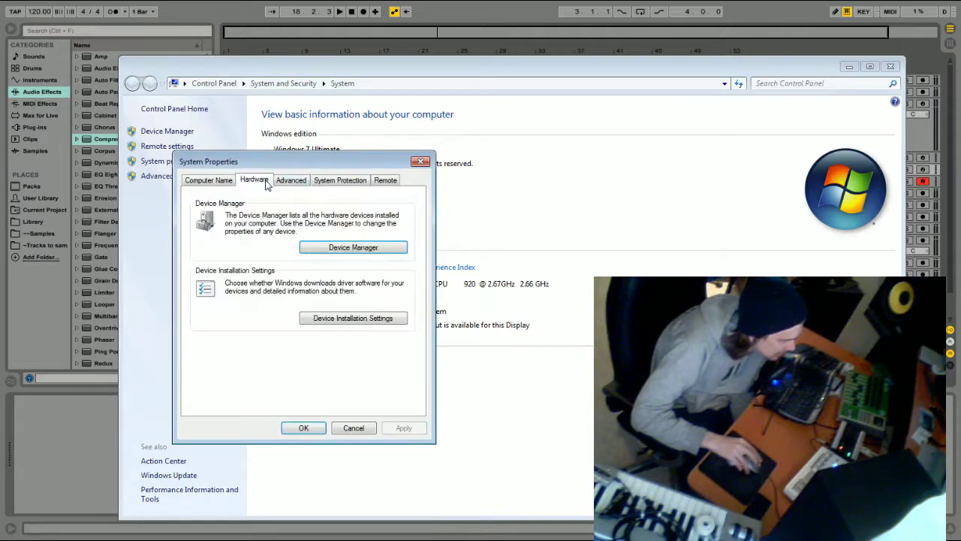
click(419, 163)
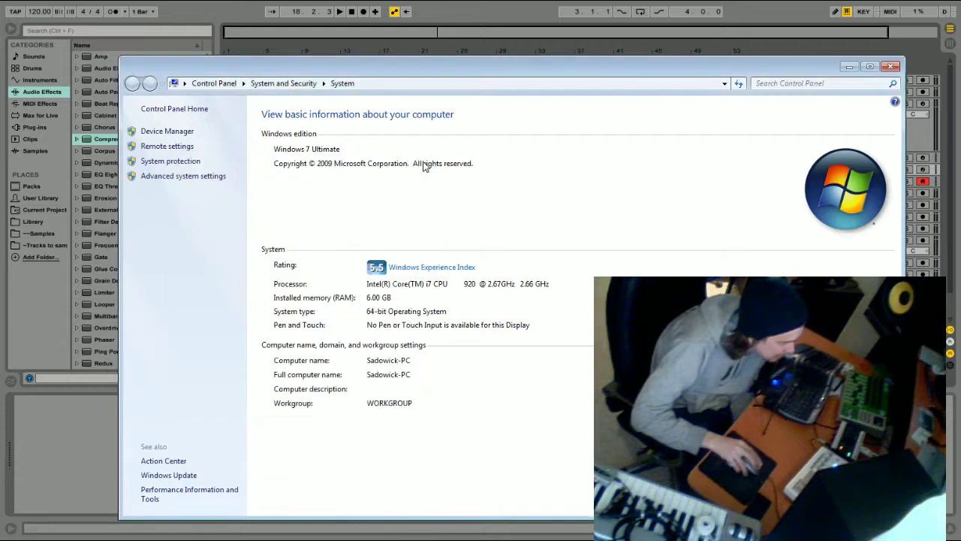
Step: Close the System window and record-arm the Virus Midi 1 track in Live
click(892, 68)
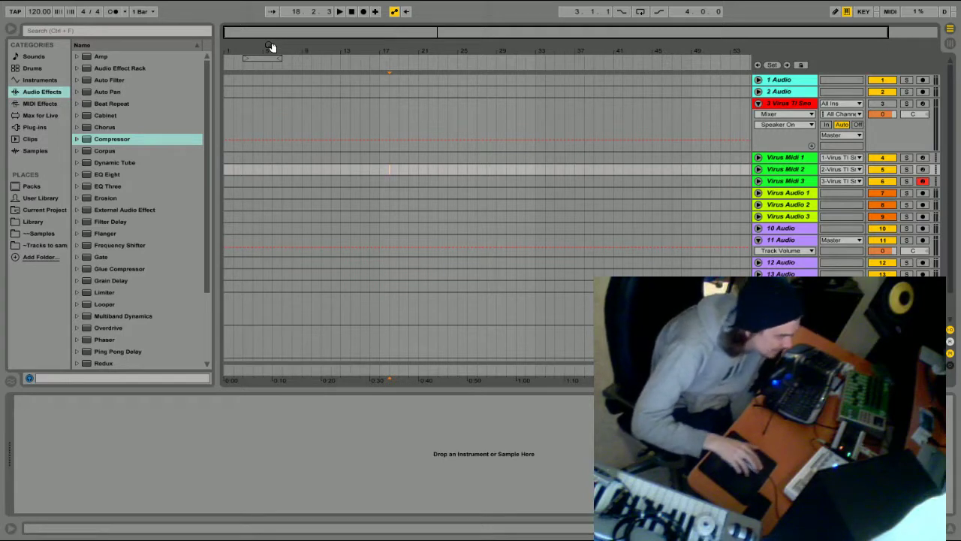
click(925, 158)
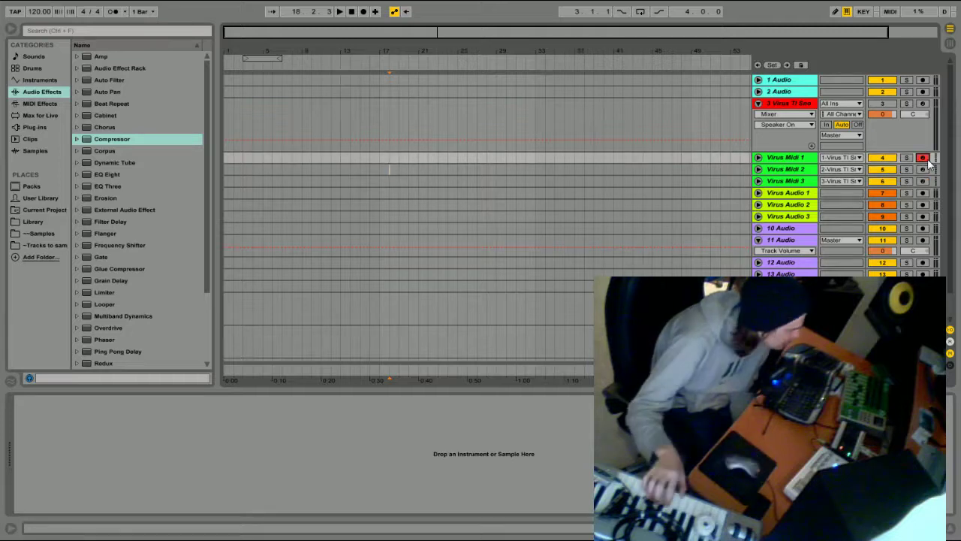